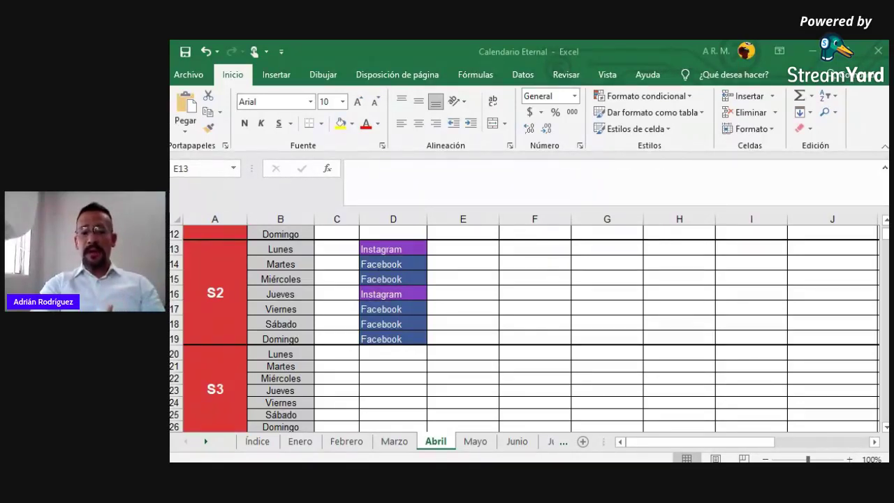
# Enter 10:00 as the S2 Monday time in C13 and copy it into Tuesday's C14
pyautogui.click(463, 249)
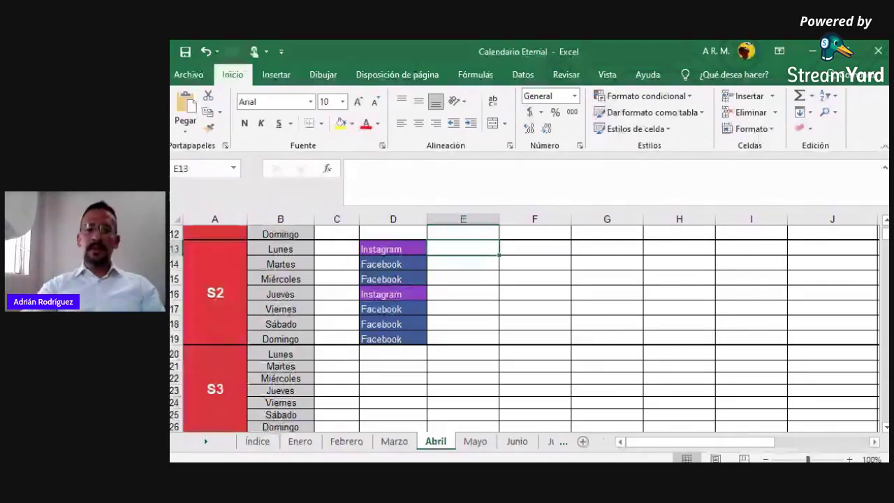
pyautogui.click(336, 248)
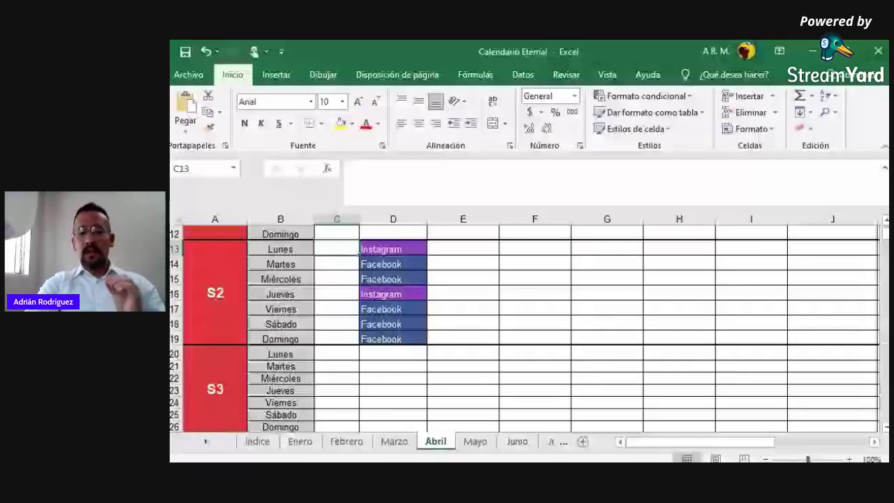
pyautogui.click(363, 250)
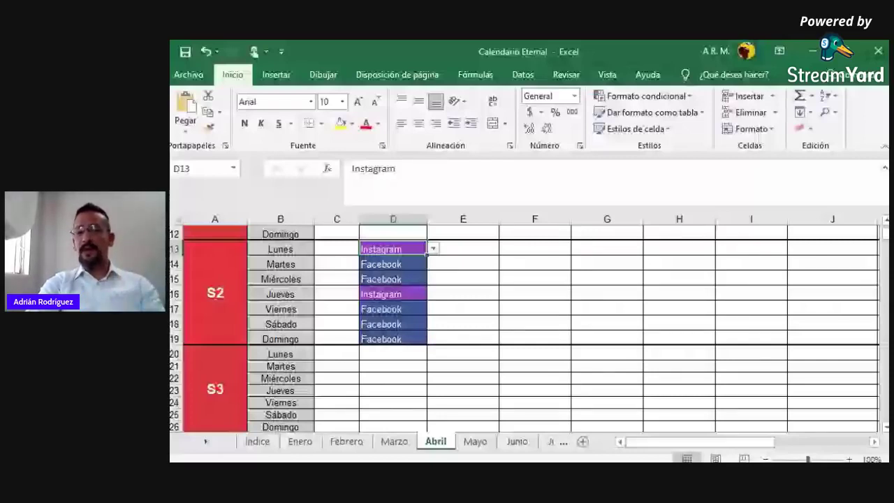
pyautogui.click(337, 249)
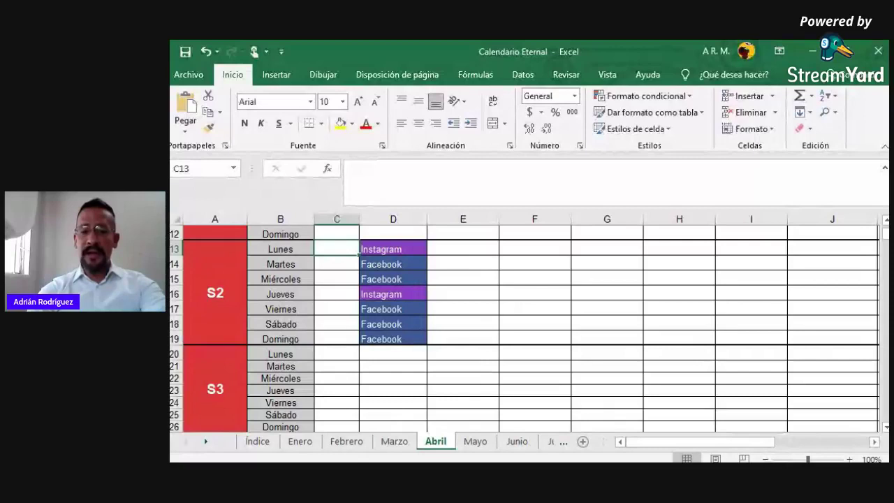
pyautogui.scroll(2, 885, 241)
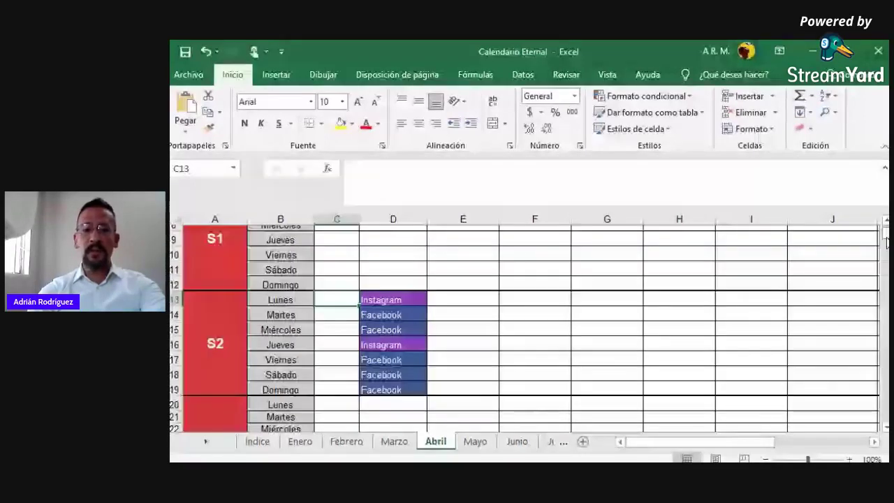
pyautogui.scroll(-2, 885, 241)
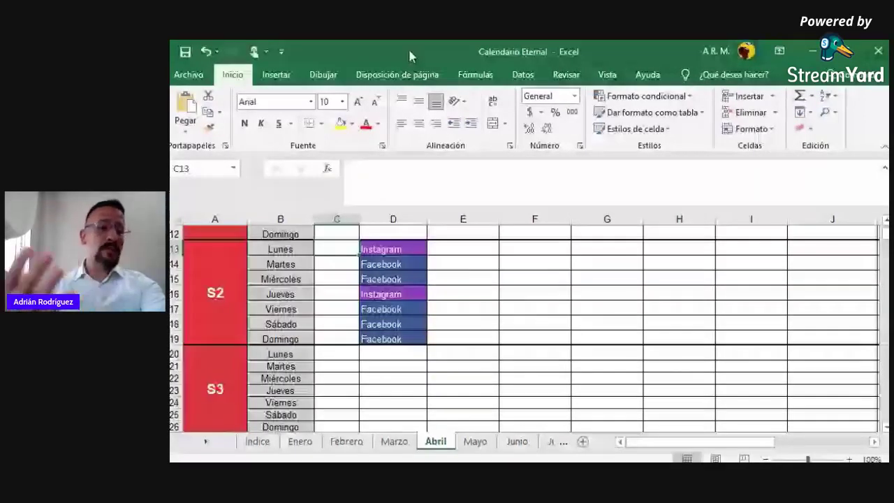
pyautogui.scroll(1, 340, 288)
pyautogui.write('10:')
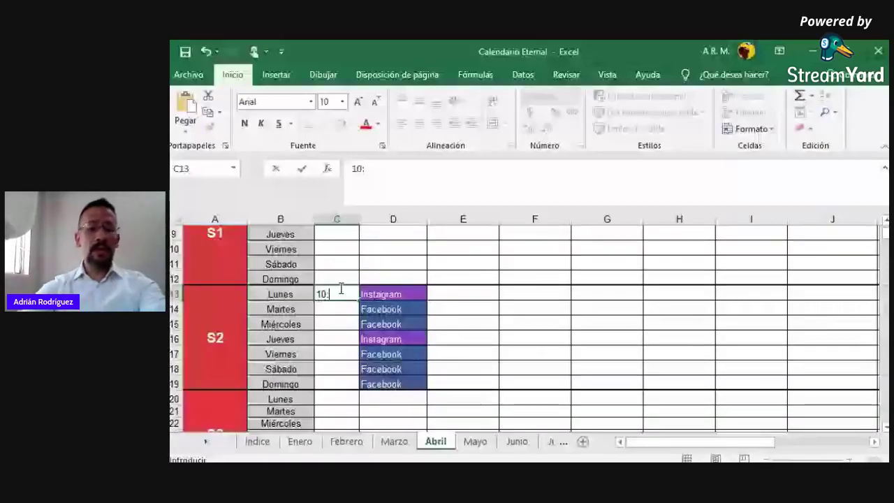
pyautogui.hotkey('ctrl', 'Return')
pyautogui.hotkey('ctrl', 'c')
pyautogui.press('Down')
pyautogui.hotkey('ctrl', 'v')
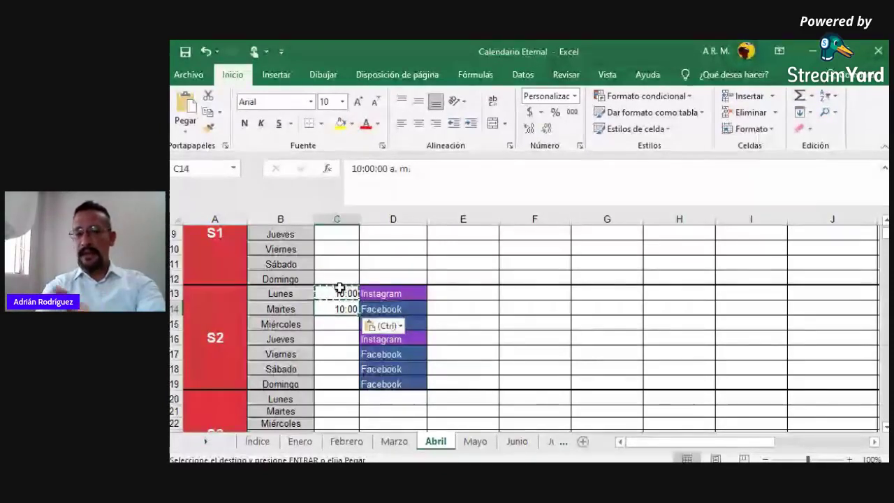
# Copy the 10:00 time from C14 into Wednesday's time cell C15
pyautogui.click(337, 323)
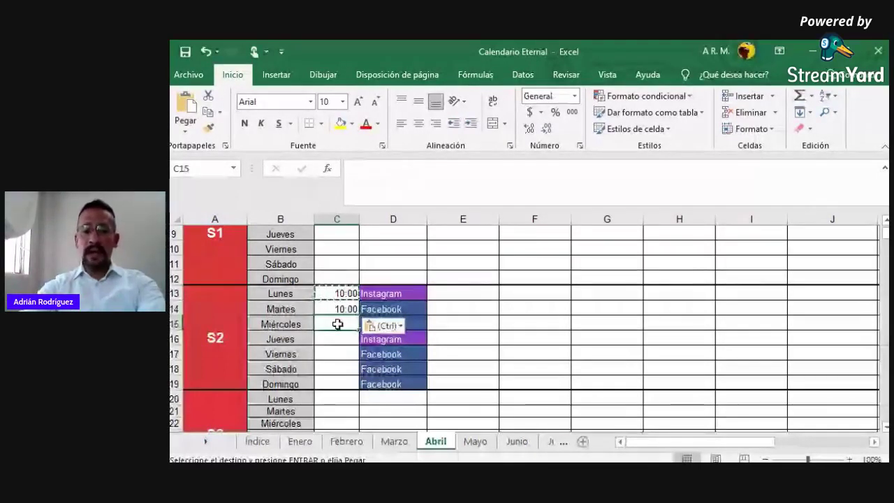
pyautogui.press('Up')
pyautogui.hotkey('ctrl', 'c')
pyautogui.click(337, 325)
pyautogui.hotkey('ctrl', 'v')
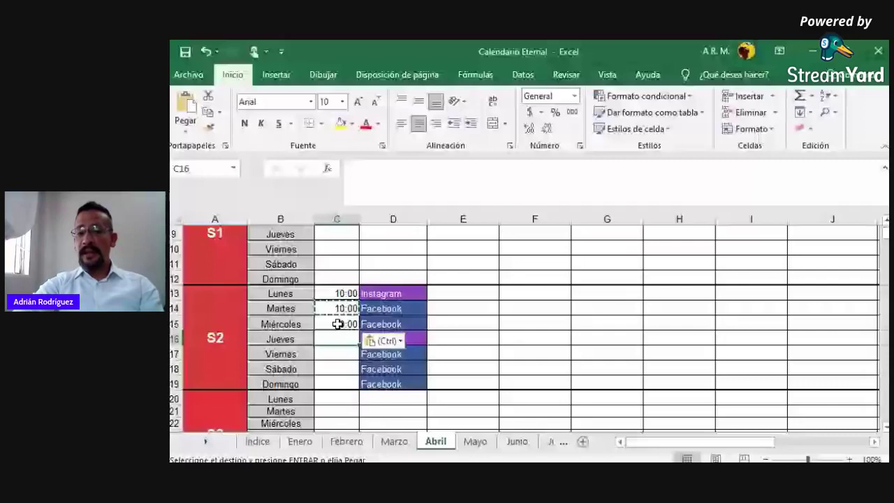
pyautogui.scroll(3, 398, 370)
pyautogui.click(459, 417)
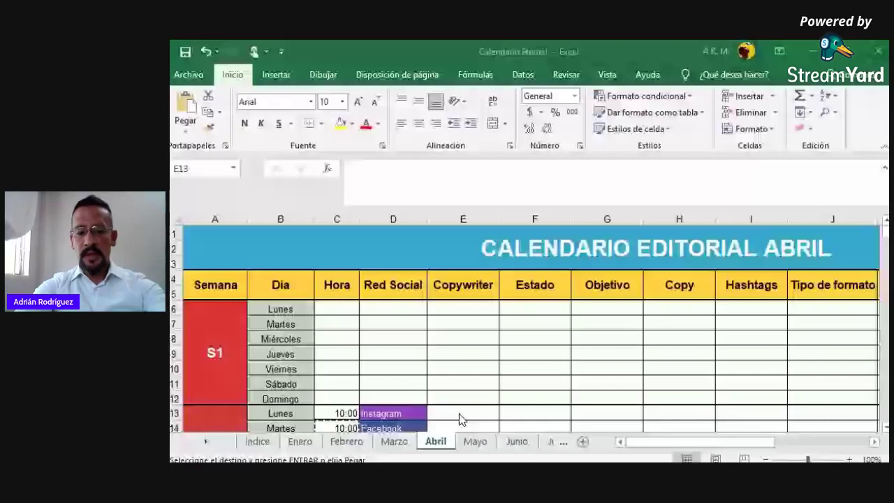
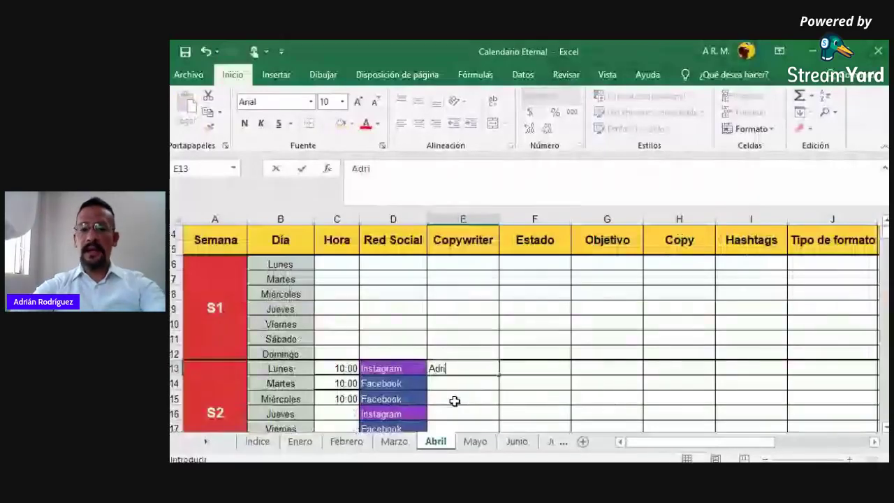
# Enter the copywriter's name in E13, set status to Programado and objective to Engagement
pyautogui.click(559, 370)
pyautogui.click(577, 368)
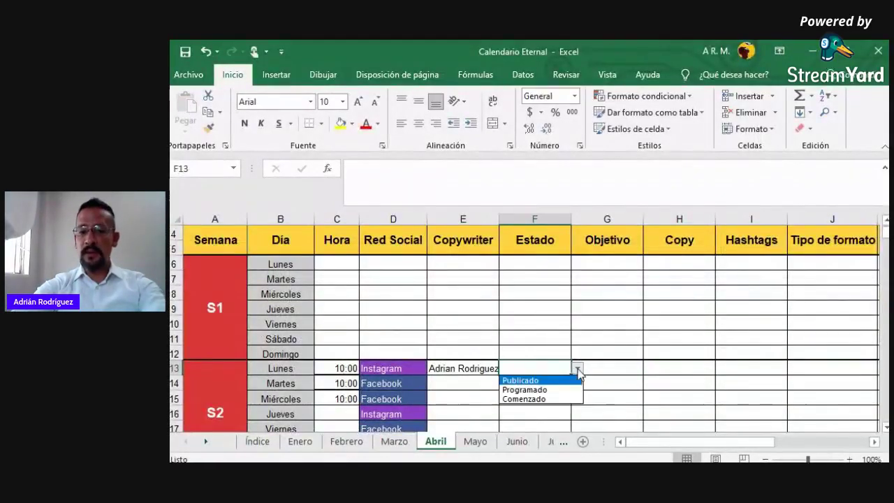
pyautogui.click(525, 390)
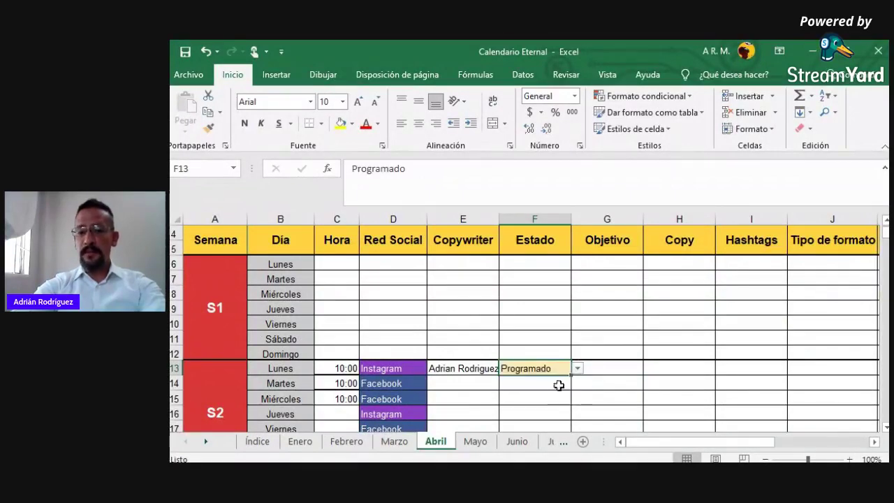
pyautogui.click(604, 364)
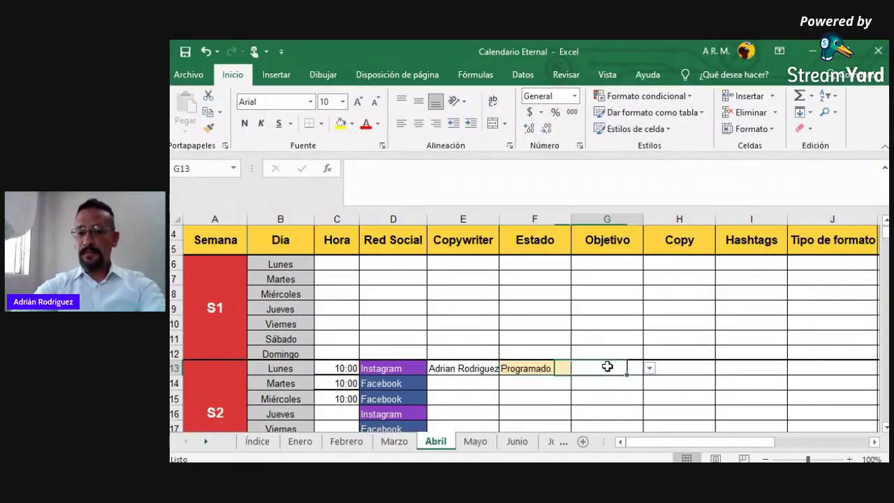
pyautogui.click(649, 369)
pyautogui.click(637, 390)
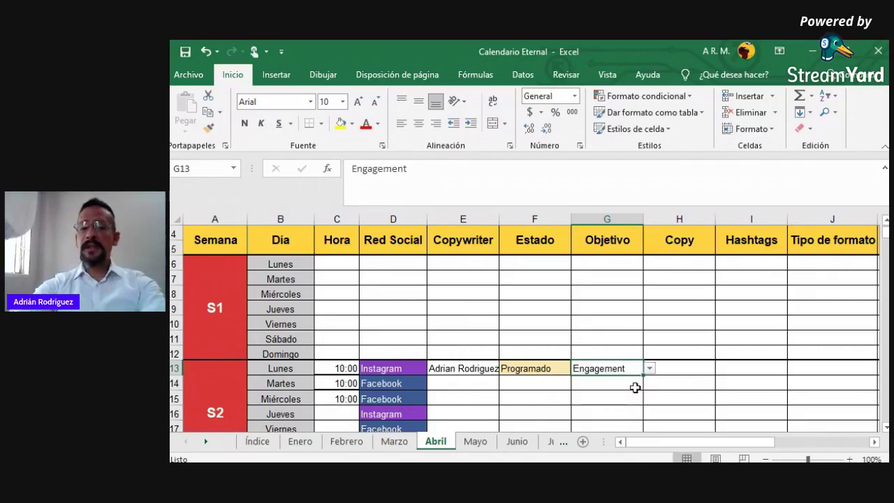
pyautogui.click(678, 367)
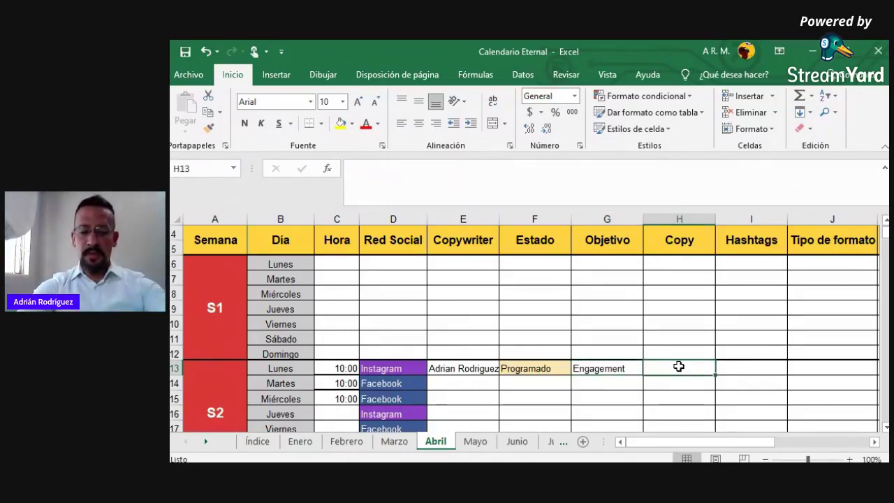
# Enter the Monday copy '¿Quieres unos deliciosos Tacos? Ven a Tafo Fest' in H13
pyautogui.write('¿Quien')
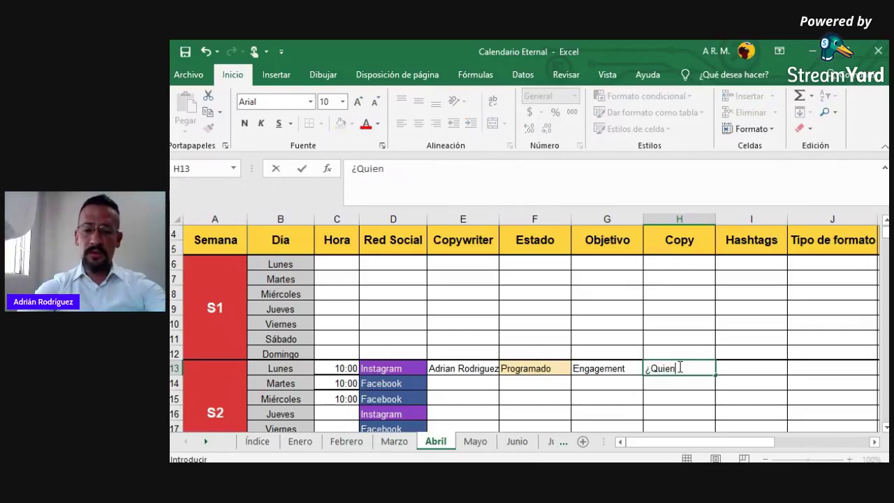
pyautogui.press('BackSpace')
pyautogui.write('res ')
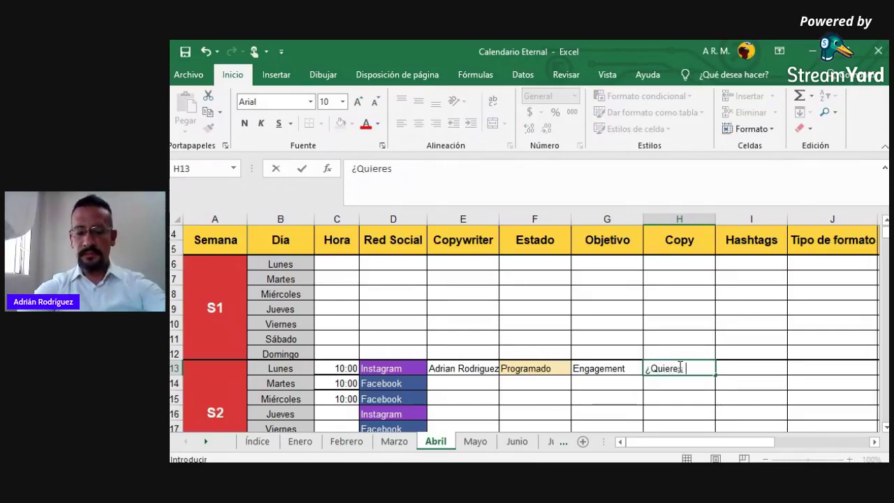
pyautogui.write('unos deli')
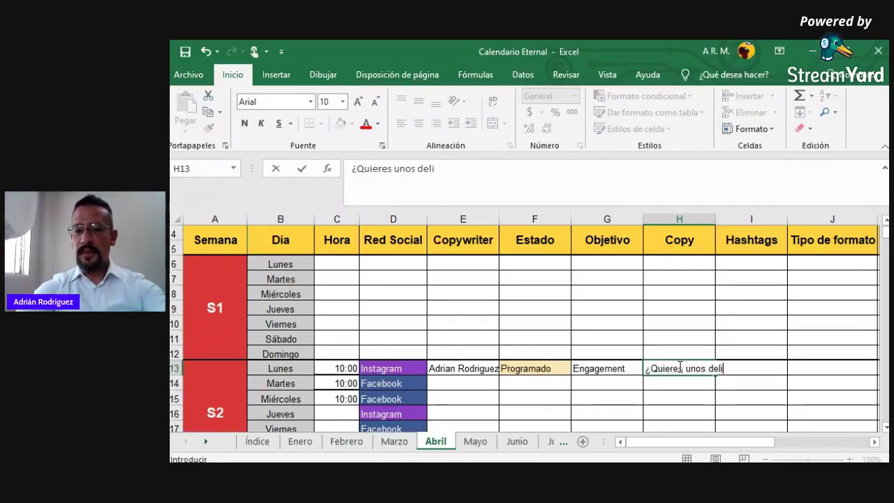
pyautogui.write('ciosos Tacos? ')
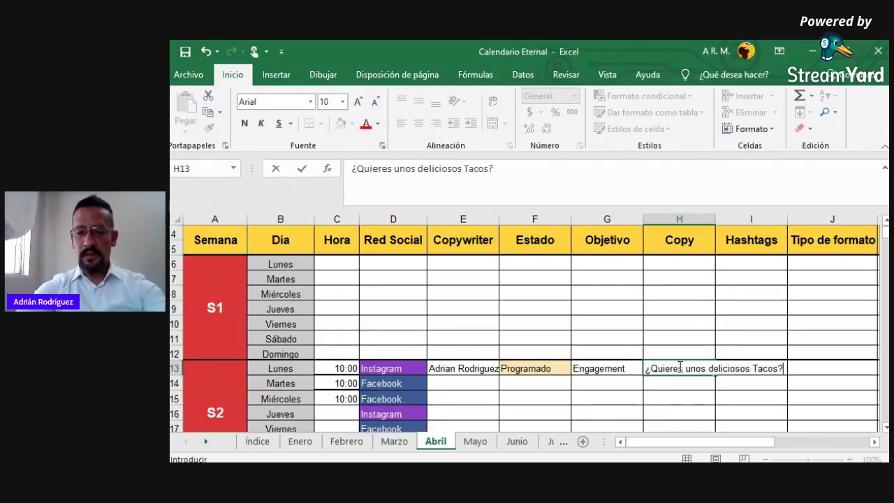
pyautogui.write('Ven a')
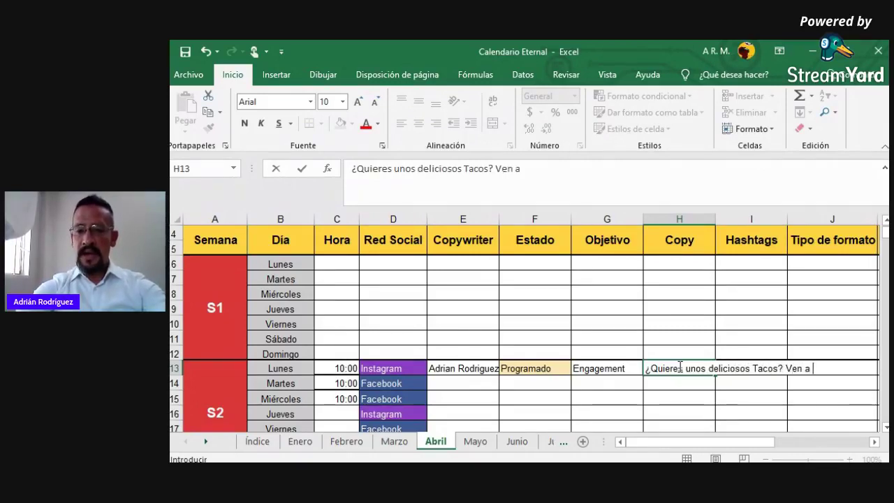
pyautogui.write(' Tafo')
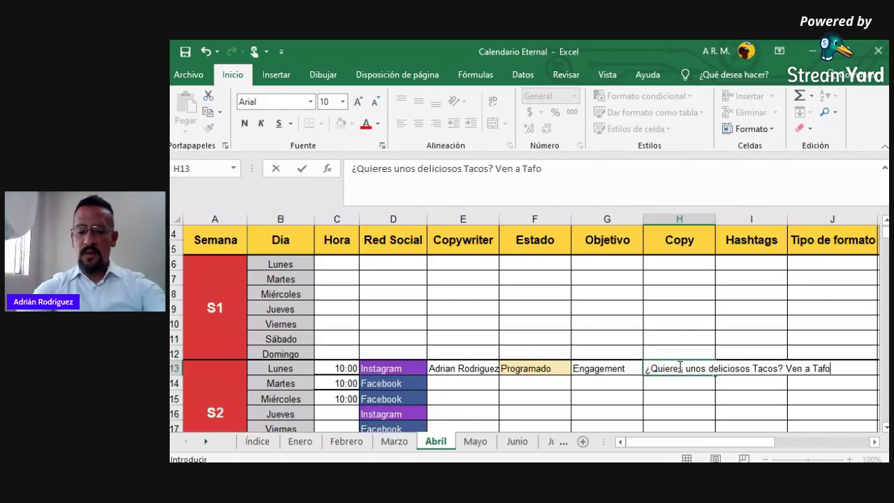
pyautogui.write(' Fest')
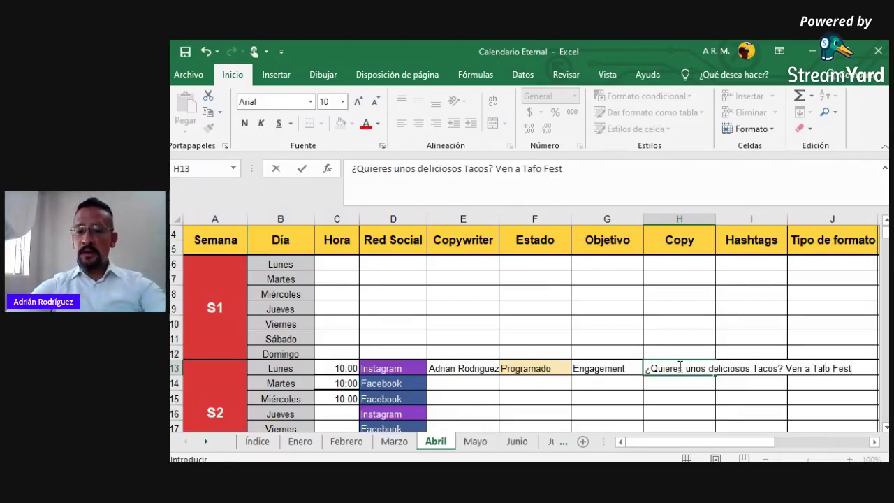
pyautogui.press('Tab')
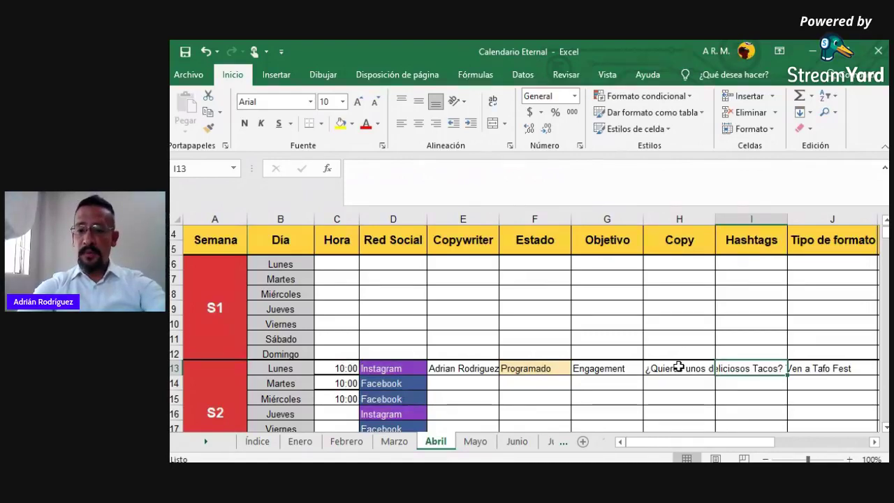
# Start the Monday hashtags in I13 with '#taco #tacosalcarbon #'
pyautogui.write('#taco')
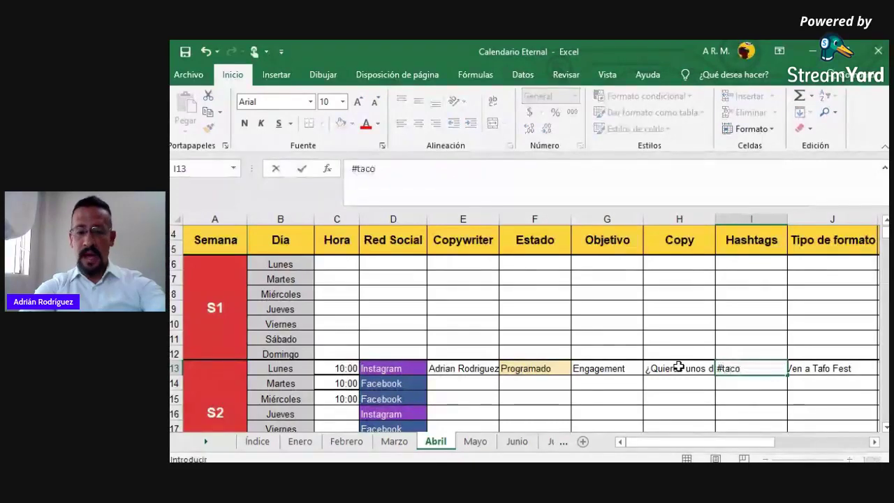
pyautogui.write(' #')
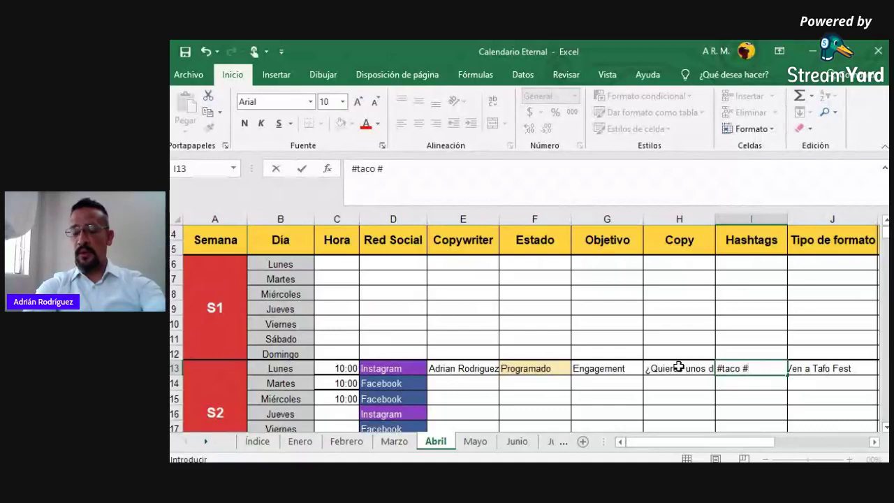
pyautogui.write('tacosa')
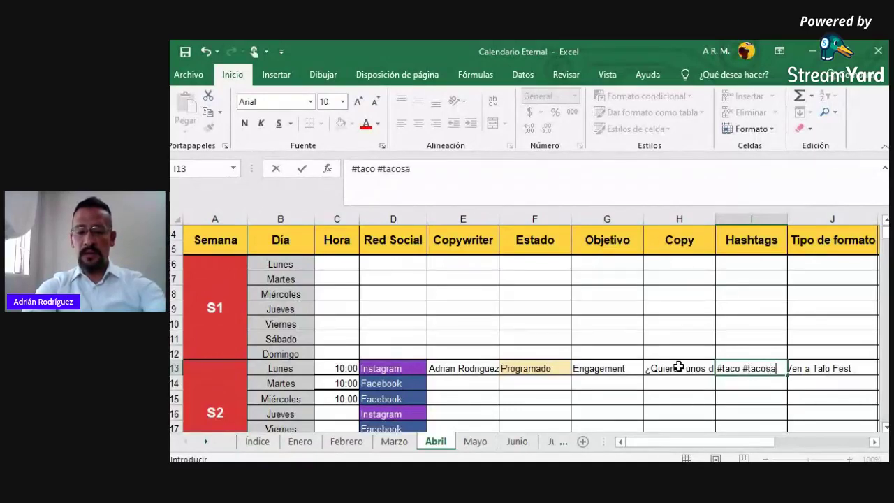
pyautogui.write('lcarbon #')
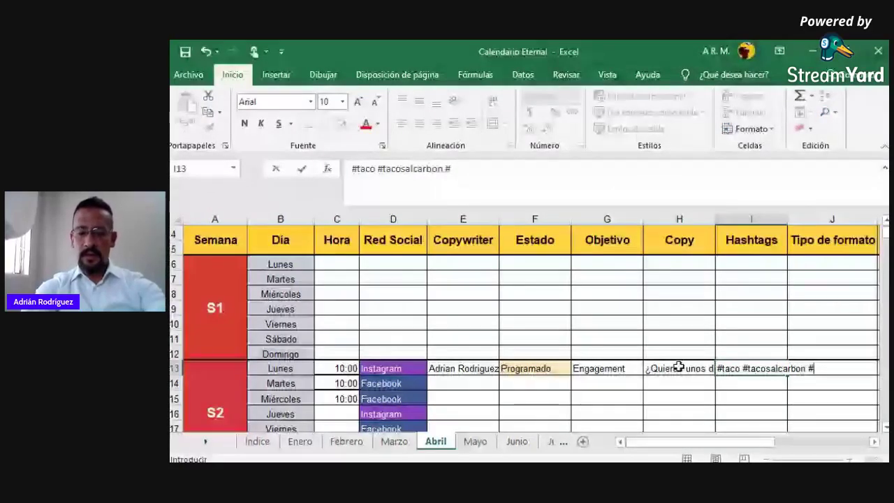
# Finish the hashtags with 'tacos deliciosos' and set Monday's format type to Imagen
pyautogui.write('tacos deliciosos')
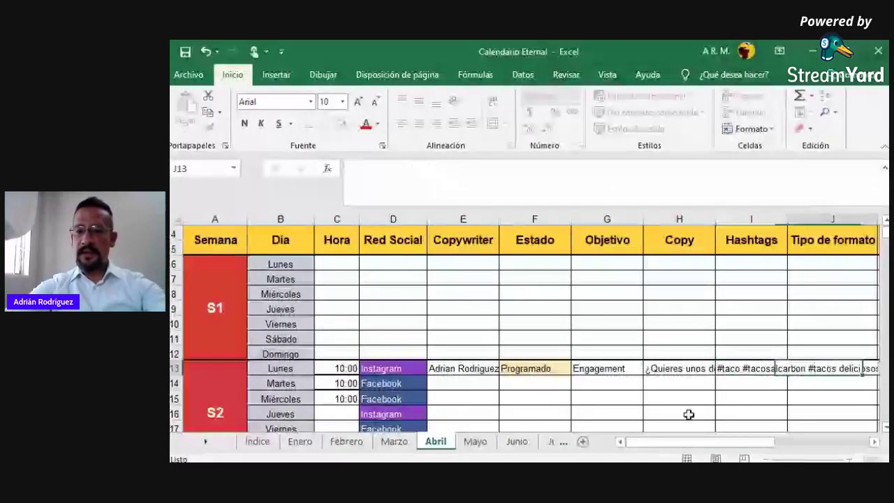
pyautogui.press('Tab')
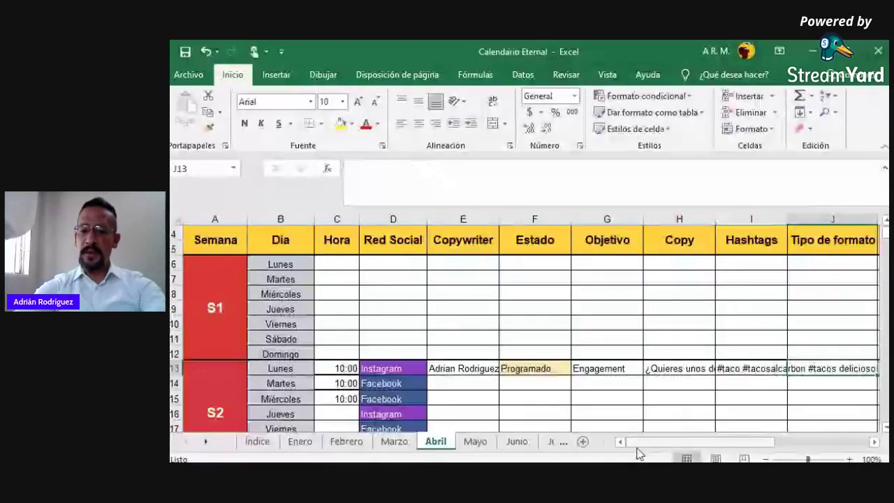
pyautogui.moveTo(639, 454); pyautogui.dragTo(681, 454)
pyautogui.click(753, 368)
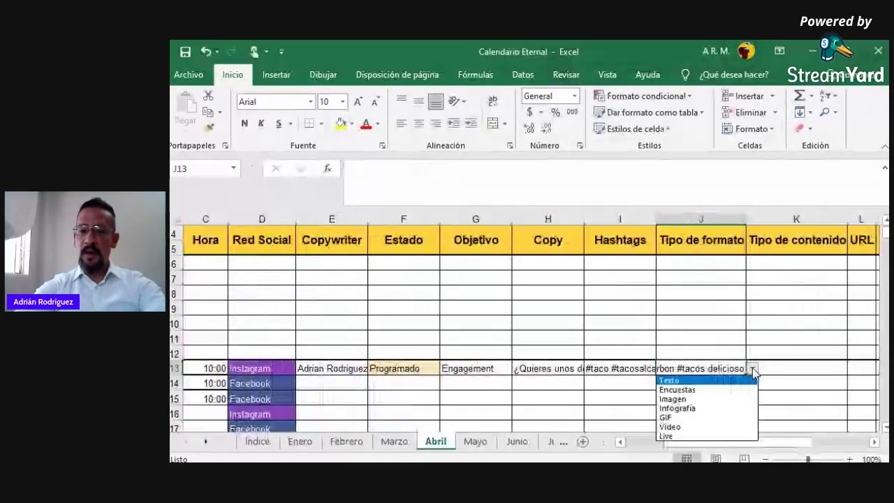
pyautogui.click(719, 398)
# Set Monday's content type to Reviews
pyautogui.click(781, 370)
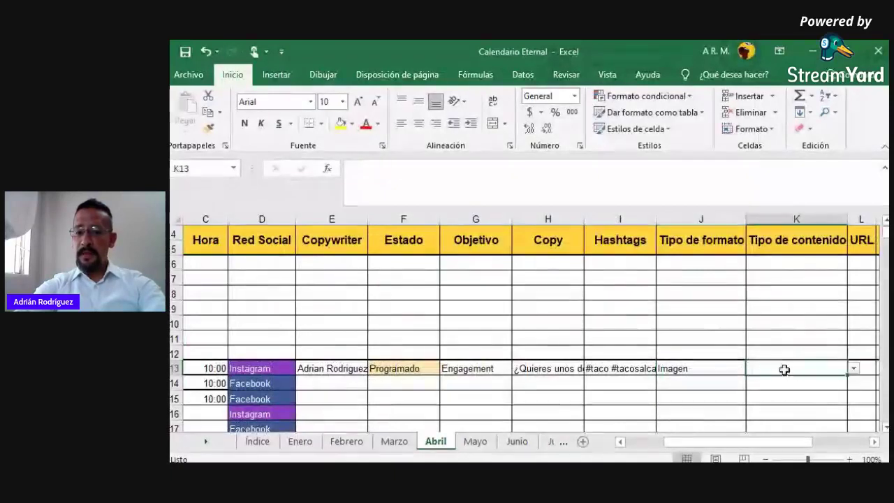
pyautogui.click(853, 368)
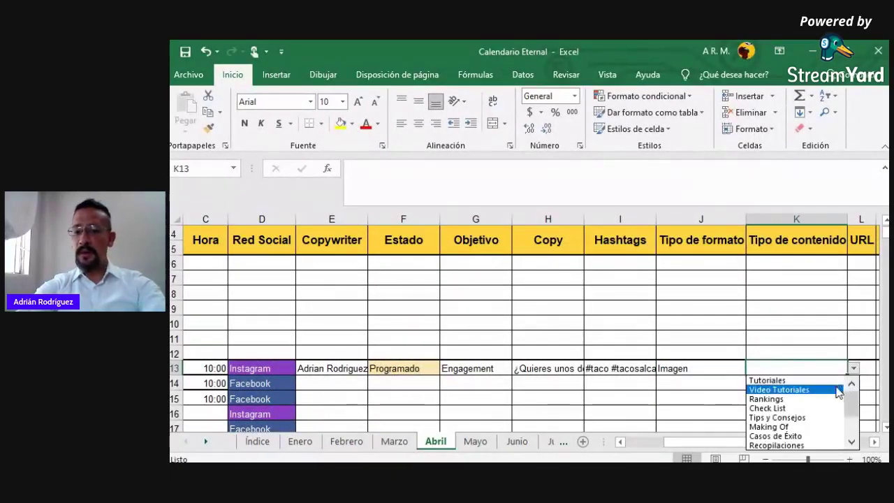
pyautogui.scroll(-2, 851, 423)
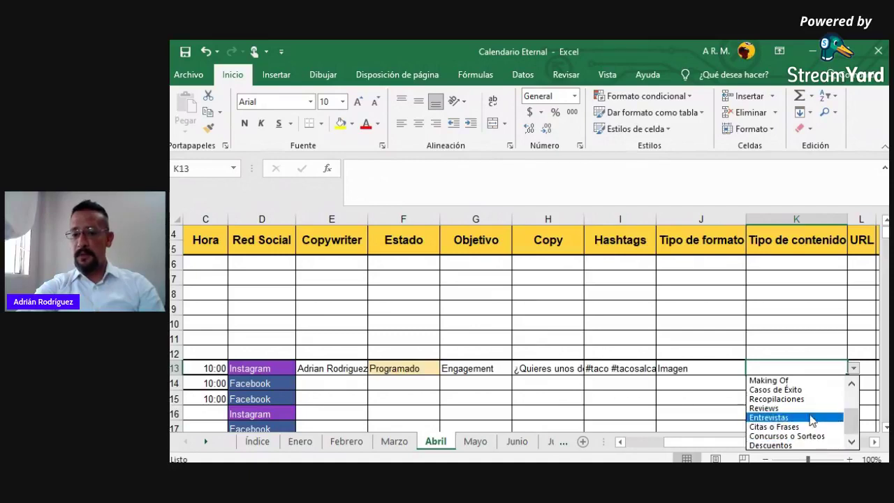
pyautogui.click(810, 410)
pyautogui.press('Right')
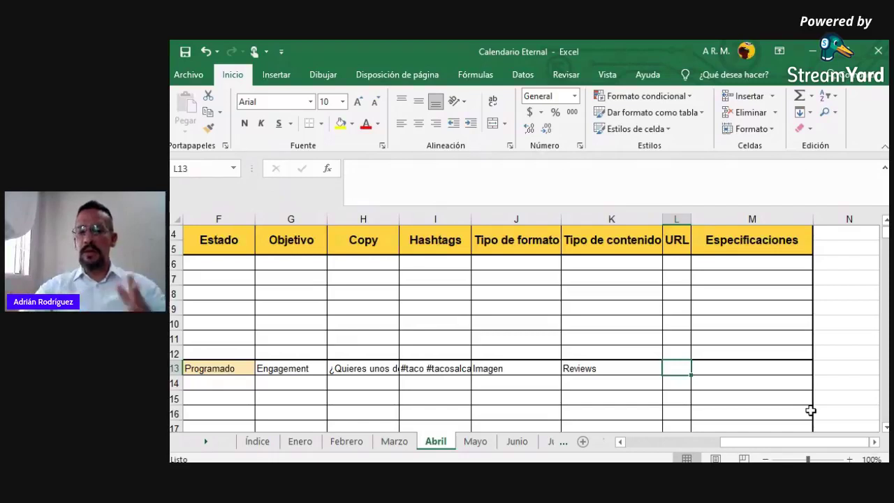
# Enter the specification 'Se publica un contenido acerca de unos tacos' for Monday's post
pyautogui.press('Right')
pyautogui.write('Se publica u')
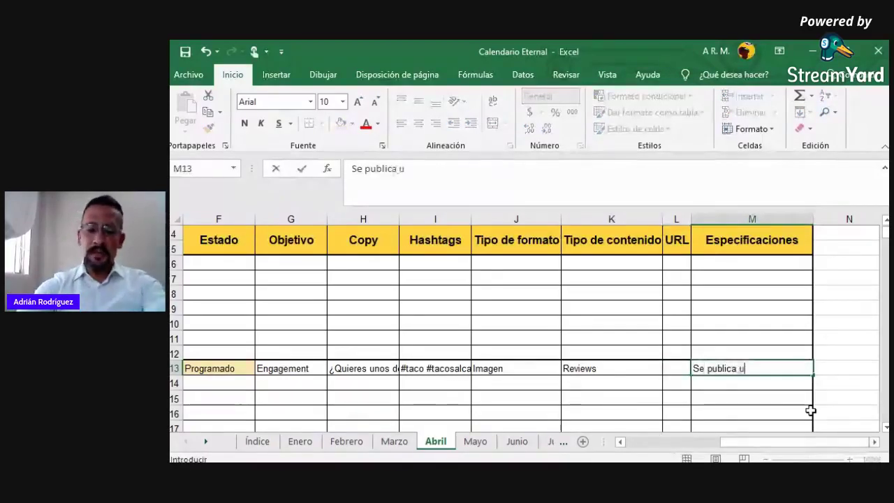
pyautogui.write('n contenido a')
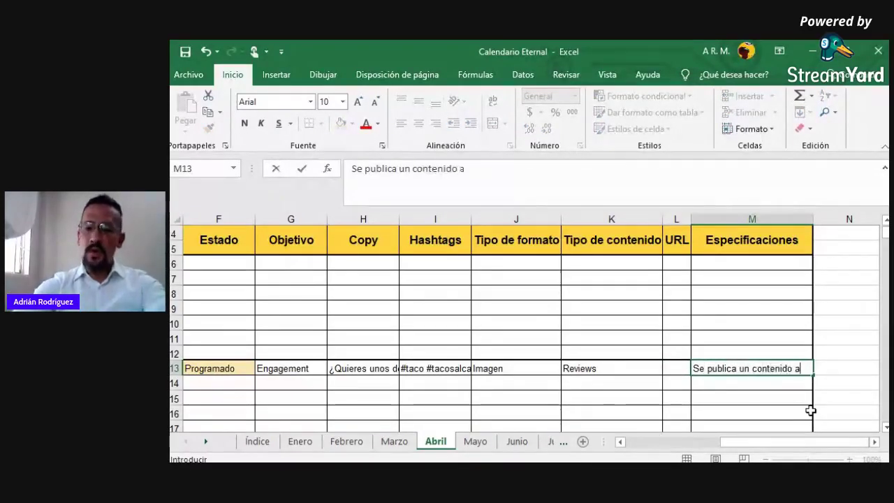
pyautogui.write('cerca de uno')
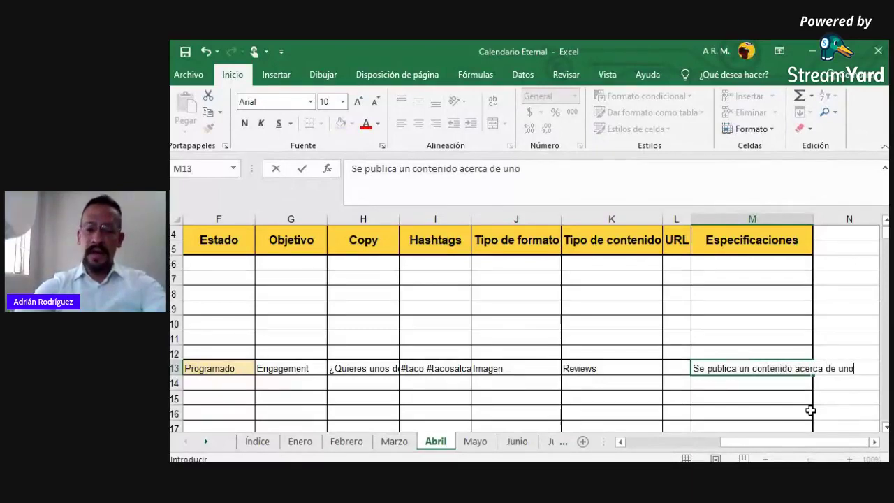
pyautogui.write('s tacos')
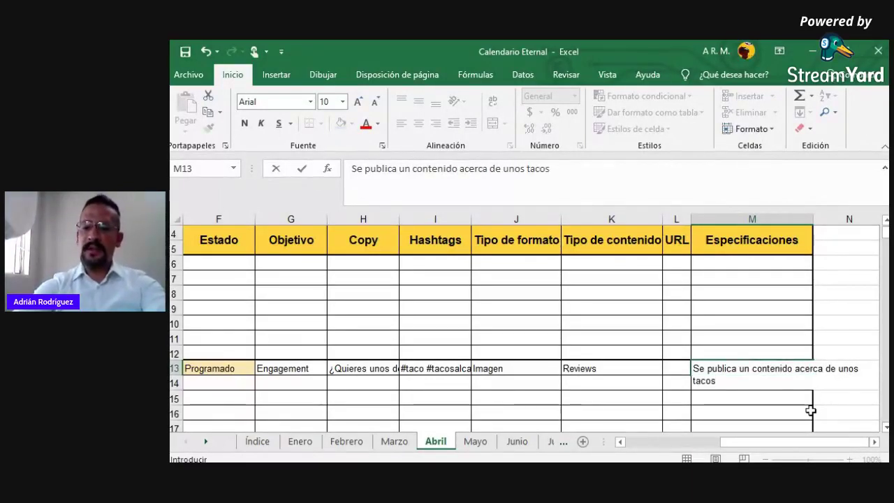
pyautogui.press('Tab')
pyautogui.press('Left')
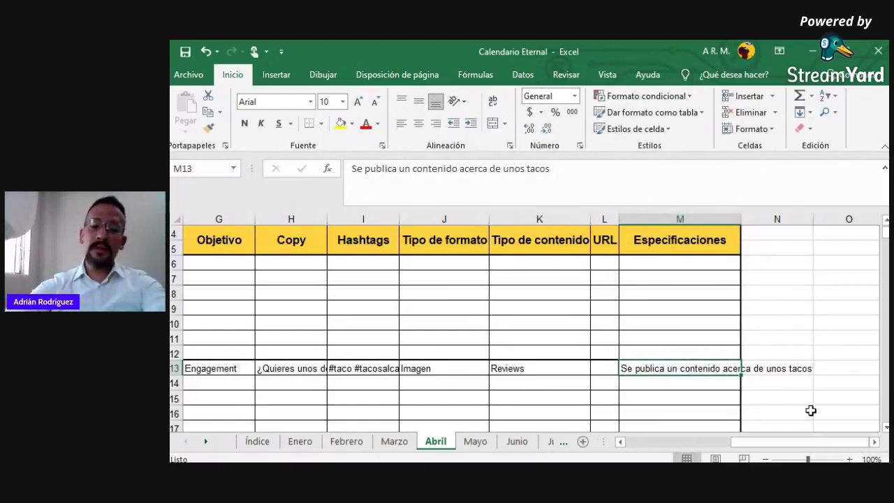
pyautogui.press('Left')
pyautogui.press('Left')
pyautogui.press('Left')
pyautogui.press('Left')
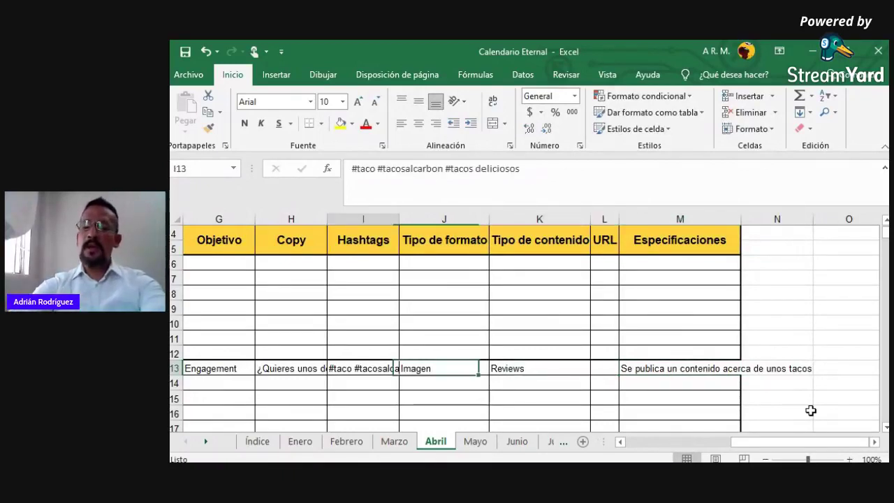
pyautogui.press('Left')
pyautogui.press('Left')
pyautogui.press('Left')
pyautogui.press('Left')
pyautogui.press('Left')
pyautogui.press('Left')
pyautogui.press('Down')
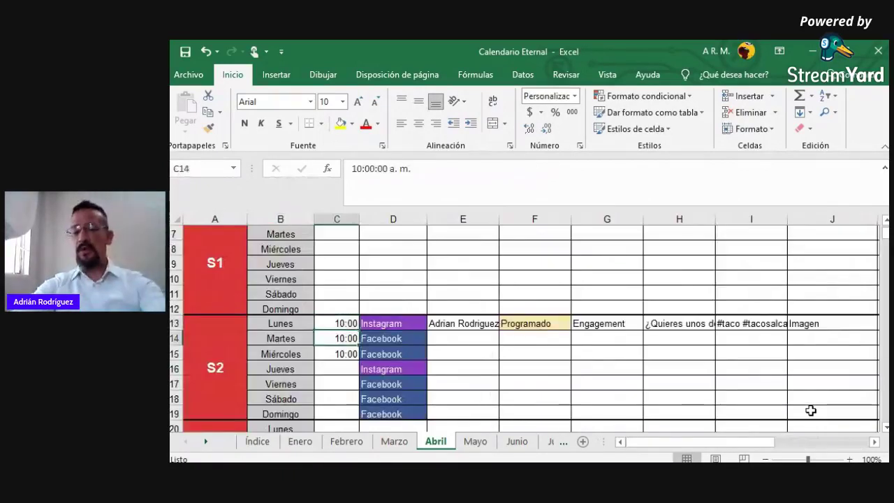
pyautogui.press('Right')
pyautogui.press('Right')
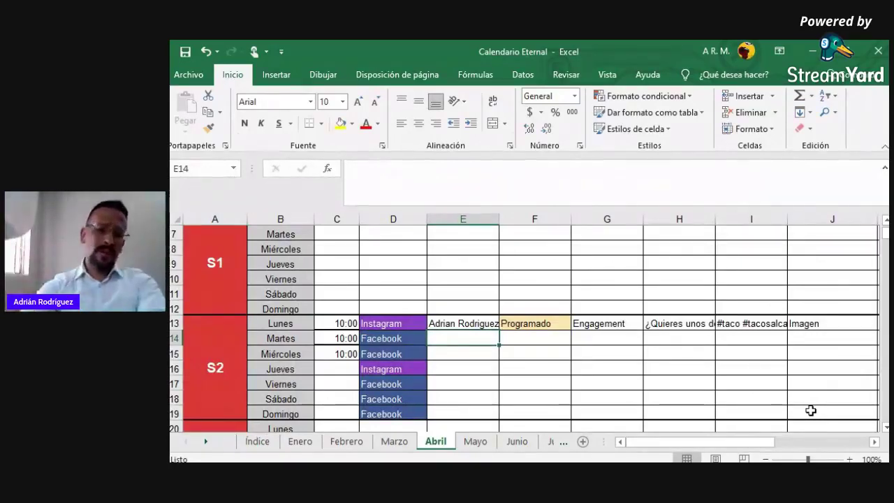
pyautogui.press('Right')
pyautogui.press('Right')
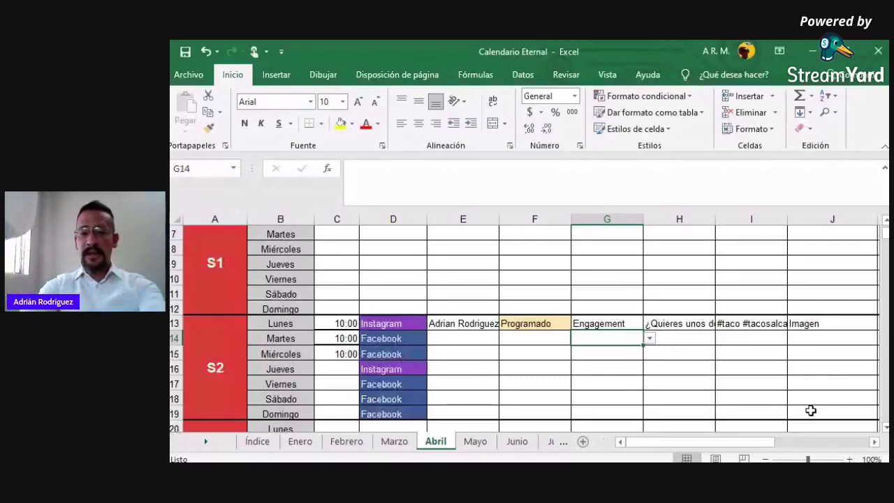
pyautogui.press('Down')
pyautogui.press('Down')
pyautogui.press('Down')
pyautogui.press('Down')
pyautogui.press('Down')
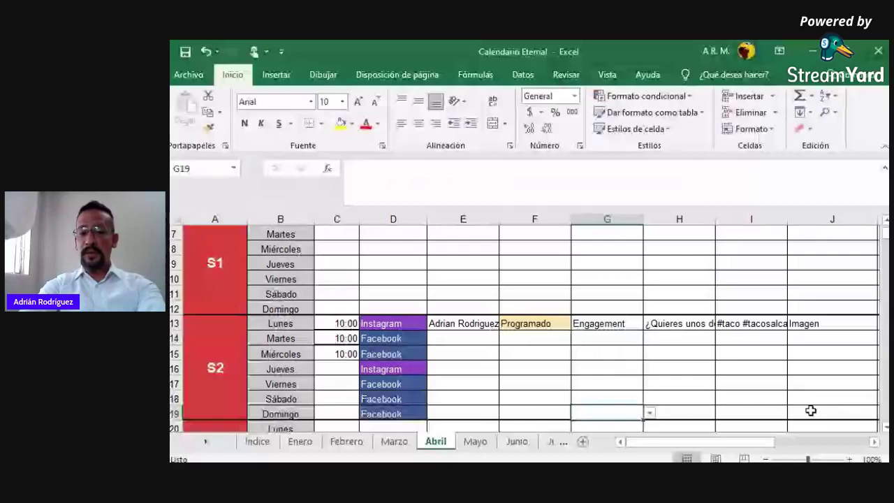
pyautogui.press('Down')
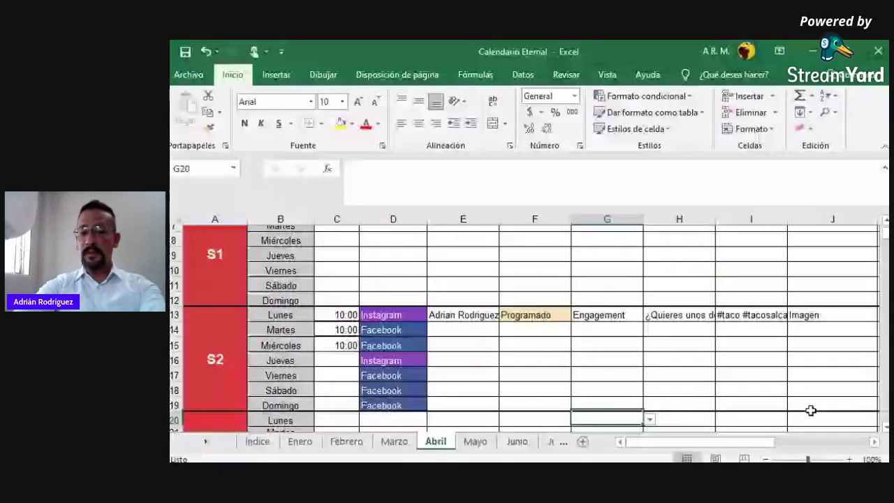
pyautogui.click(390, 400)
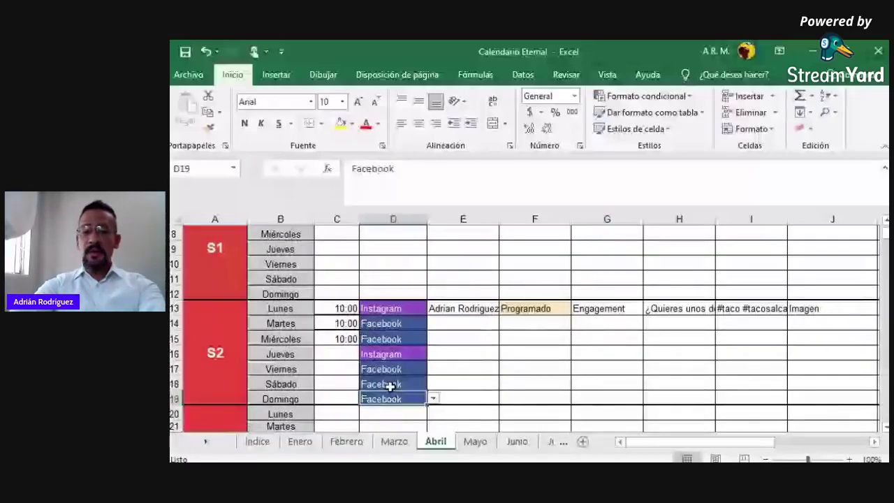
pyautogui.click(389, 385)
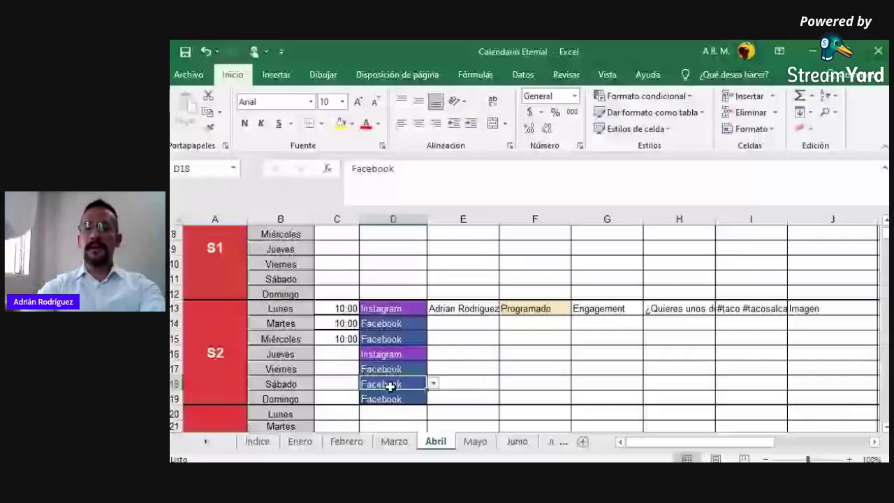
pyautogui.press('Down')
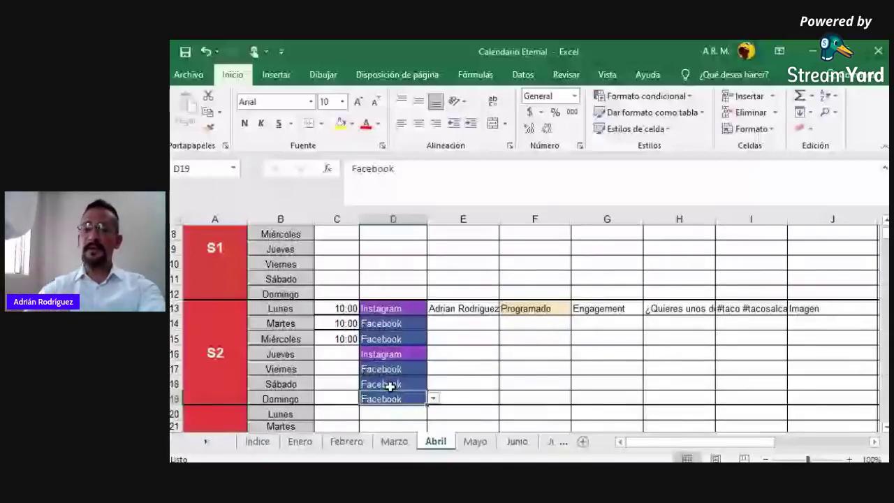